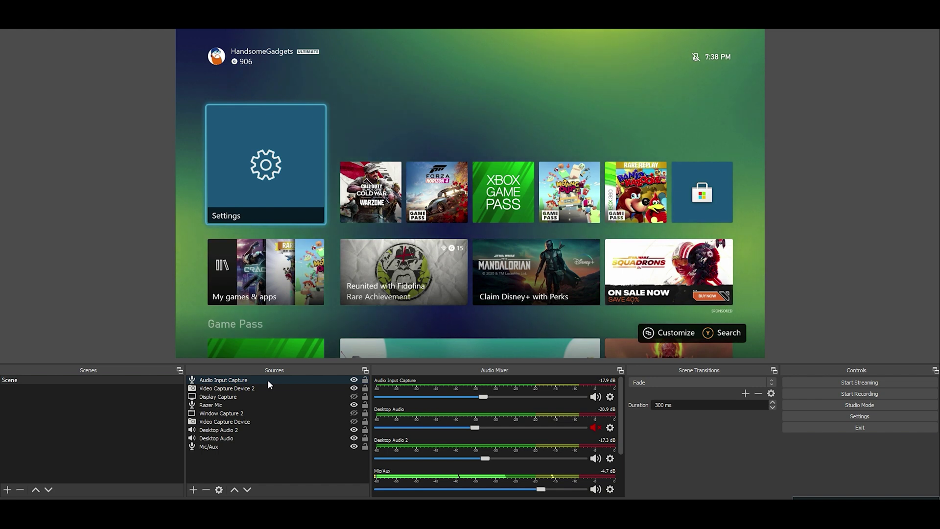
- Examine the Video Capture Device 2 and desktop audio sources, and review the general and stream settings
left_click(260, 387)
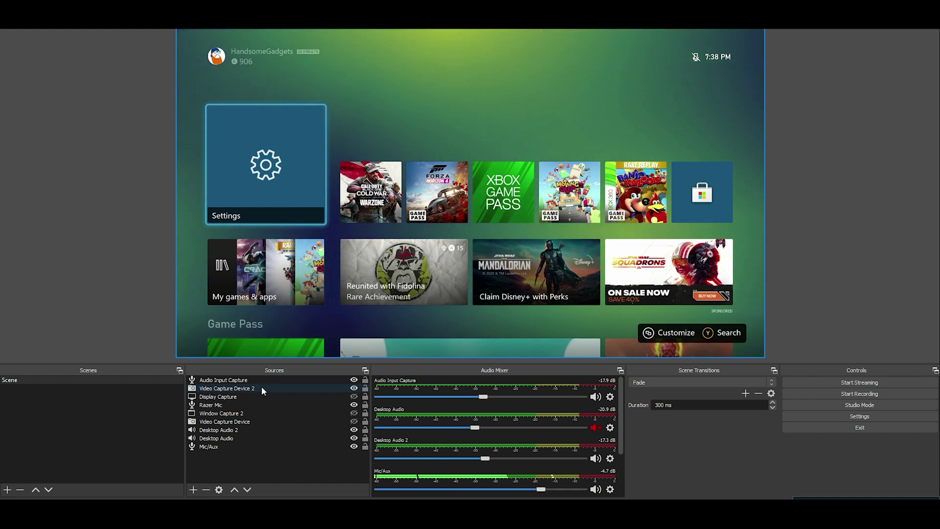
left_click(267, 436)
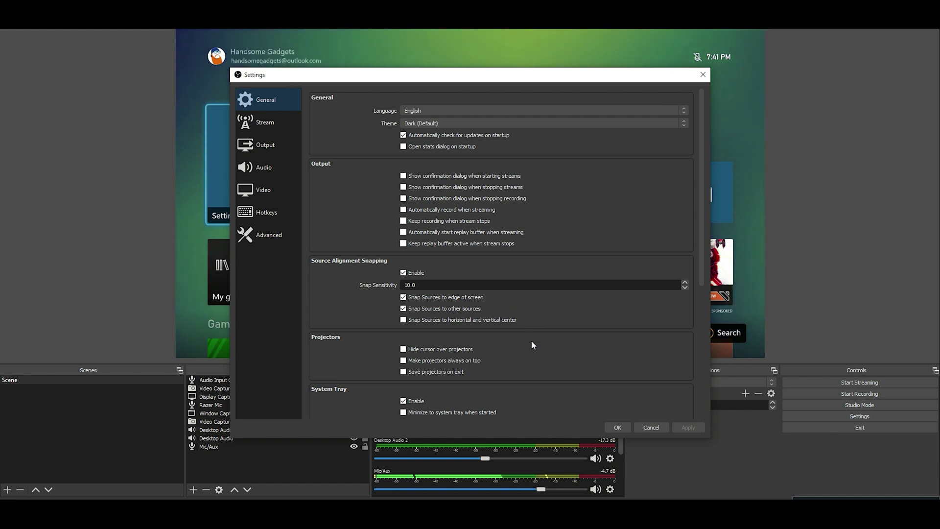
scroll(596, 356, "down", 5)
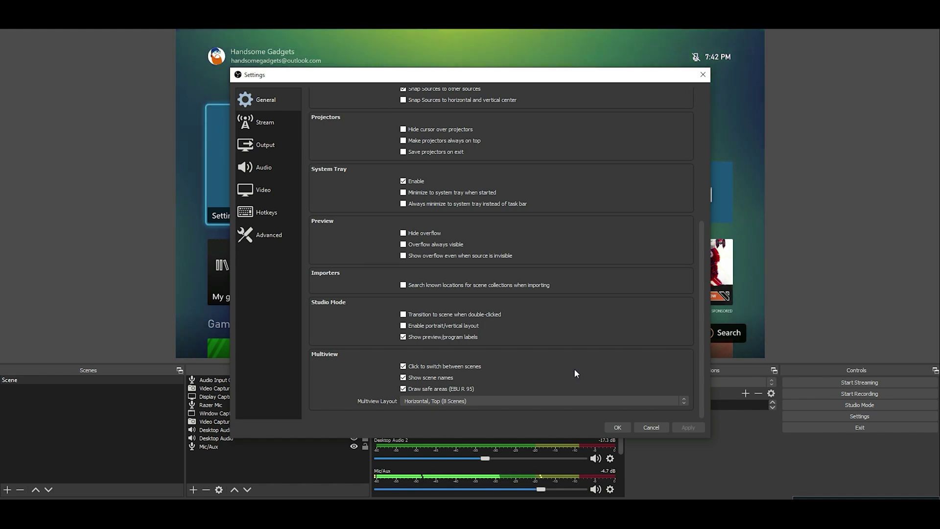
left_click(267, 123)
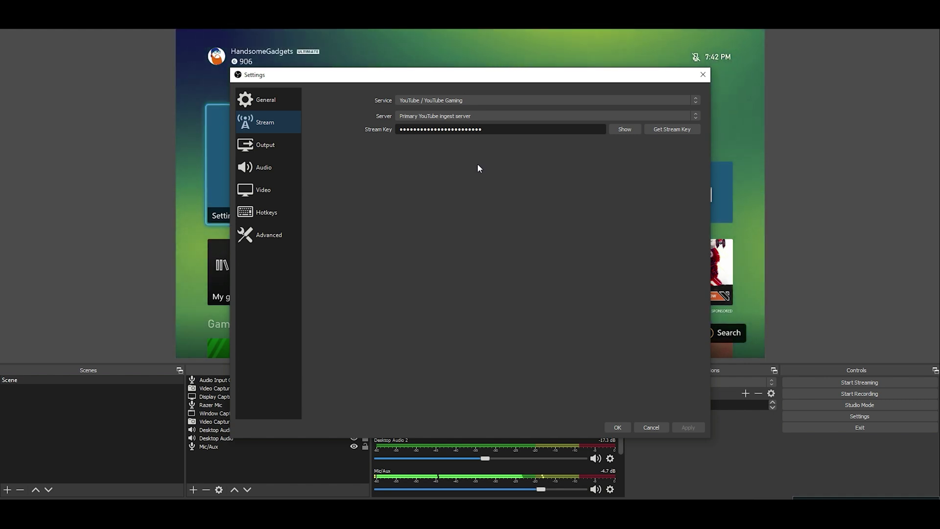
- Review the output settings for streaming, recording, audio tracks and the replay buffer
left_click(291, 153)
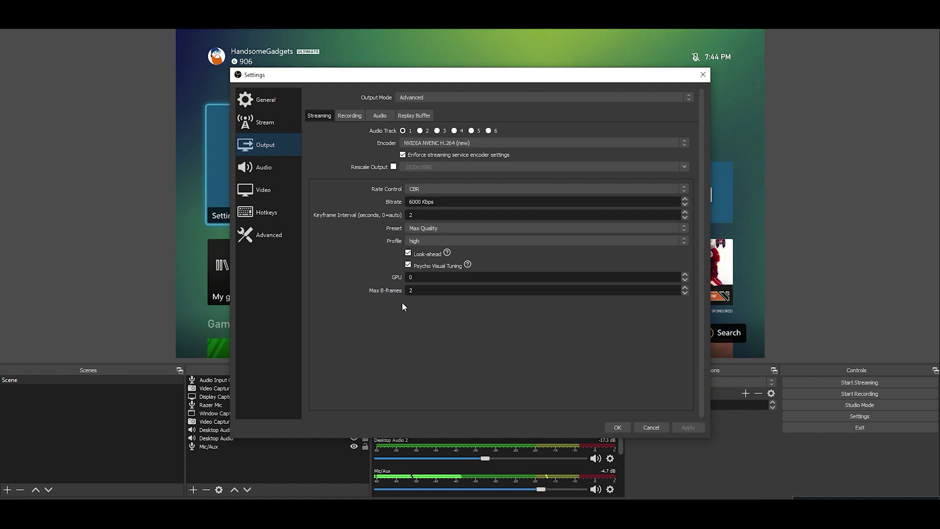
left_click(348, 116)
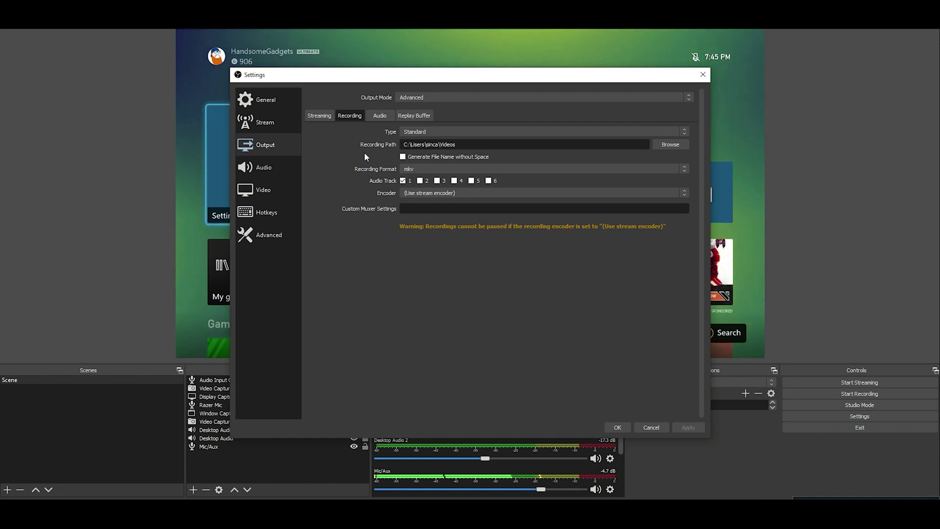
key("ctrl+Tab")
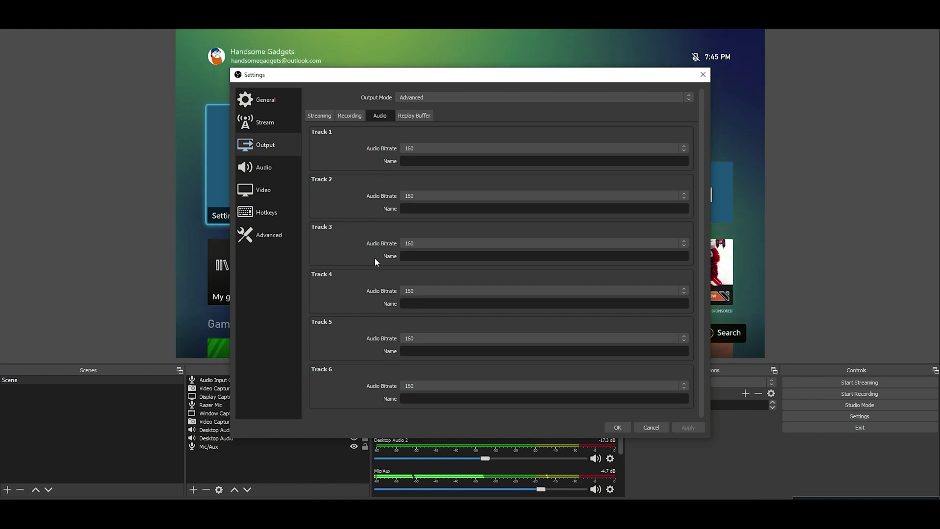
key("ctrl+Tab")
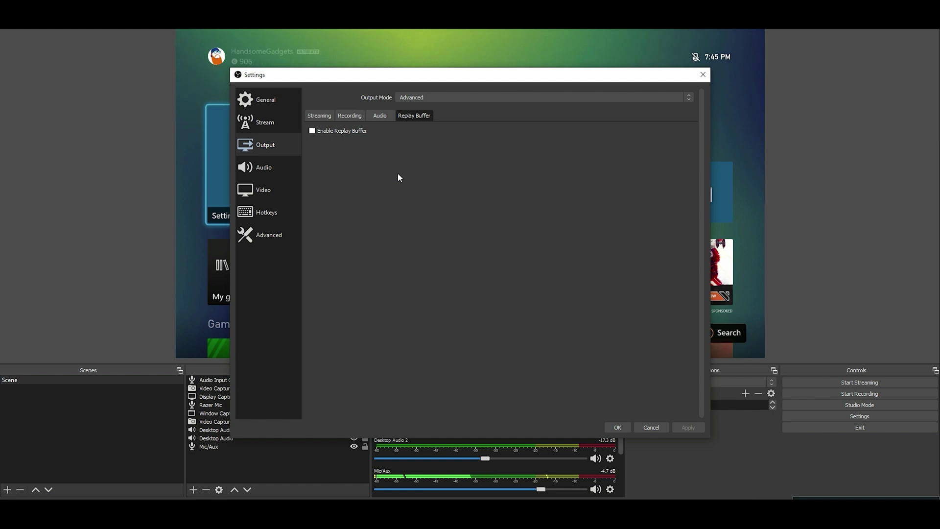
- Review the audio settings, from sample rate and devices through the push-to-mute and push-to-talk options of each source
left_click(267, 167)
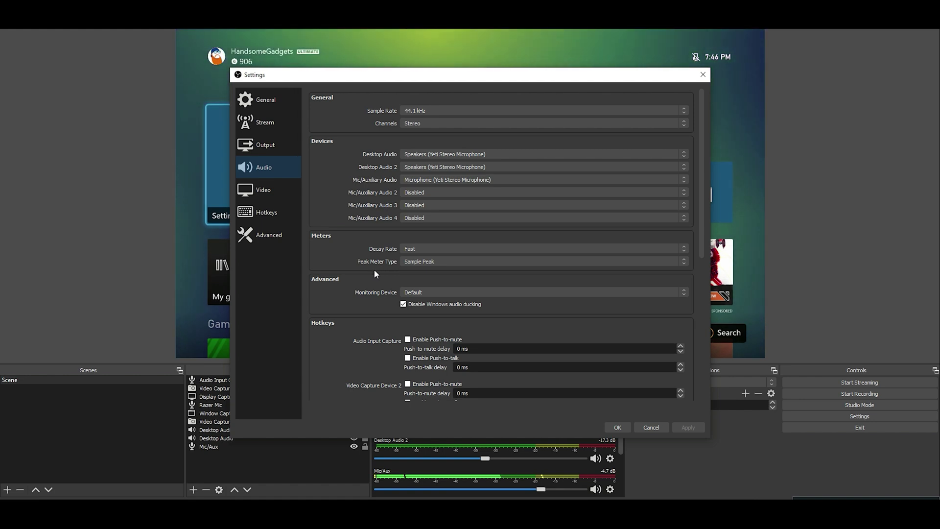
scroll(374, 268, "down", 5)
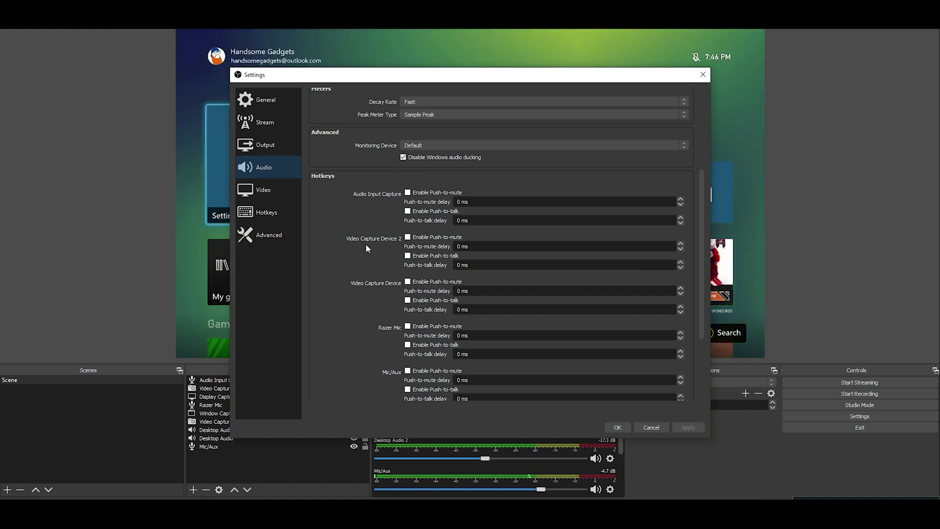
scroll(365, 243, "down", 3)
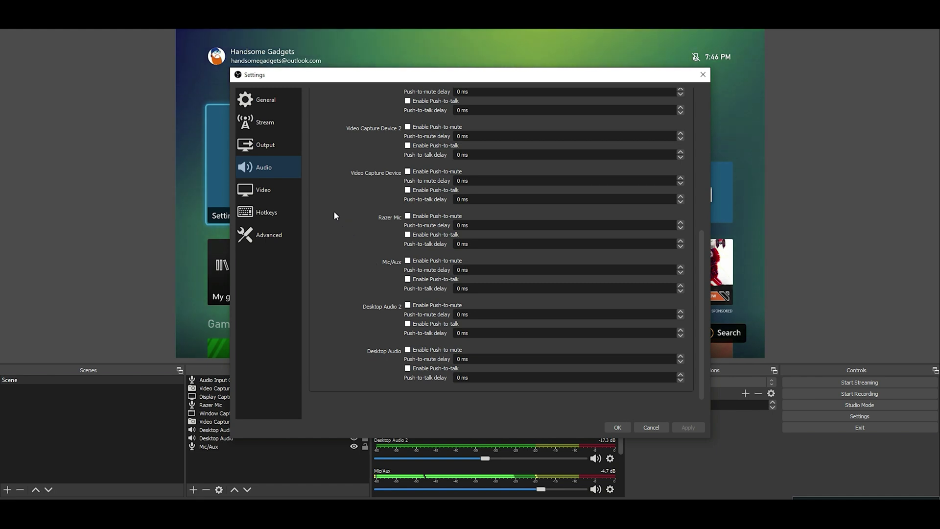
- Review the video resolution and frame rate, the hotkeys, and the advanced recording, delay and network settings
left_click(271, 190)
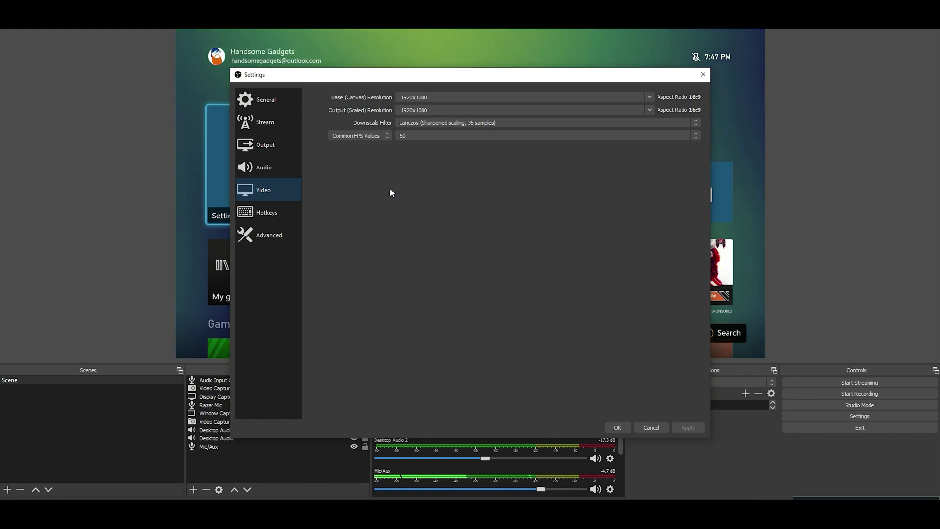
left_click(275, 212)
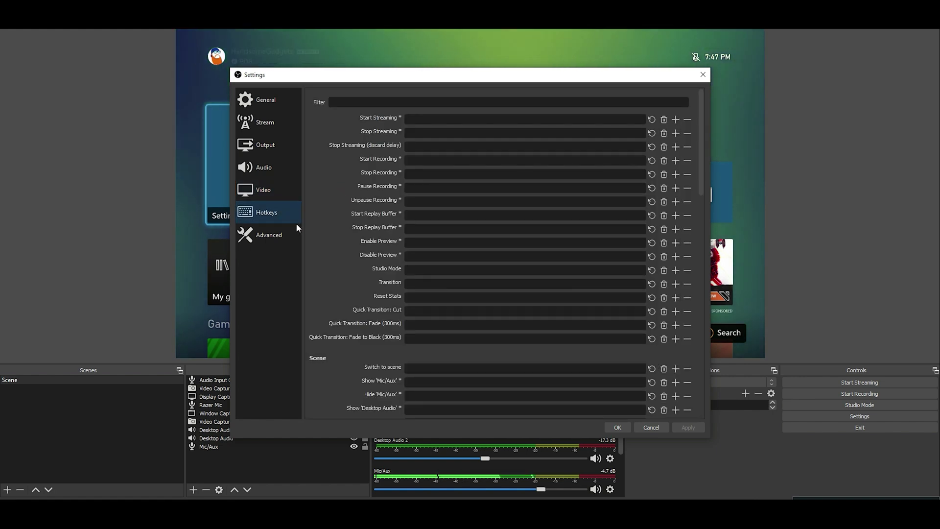
left_click(277, 236)
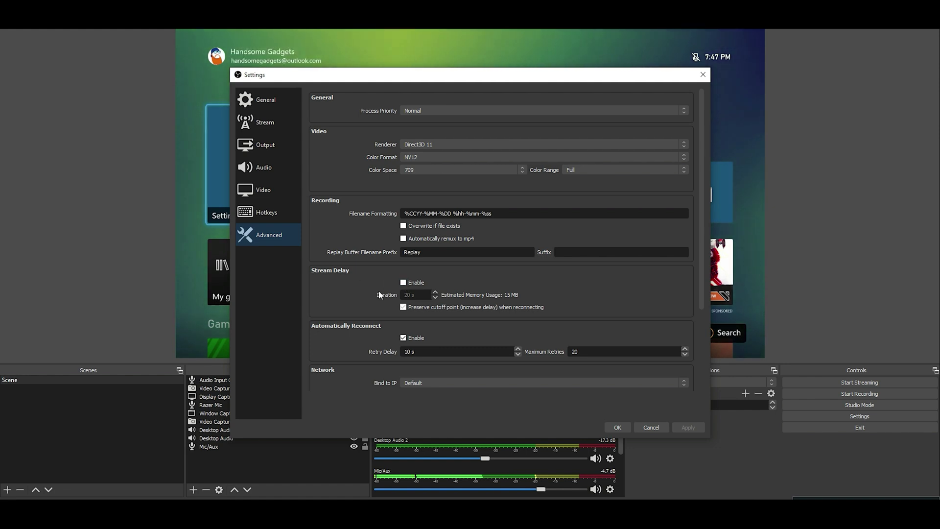
scroll(381, 303, "down", 3)
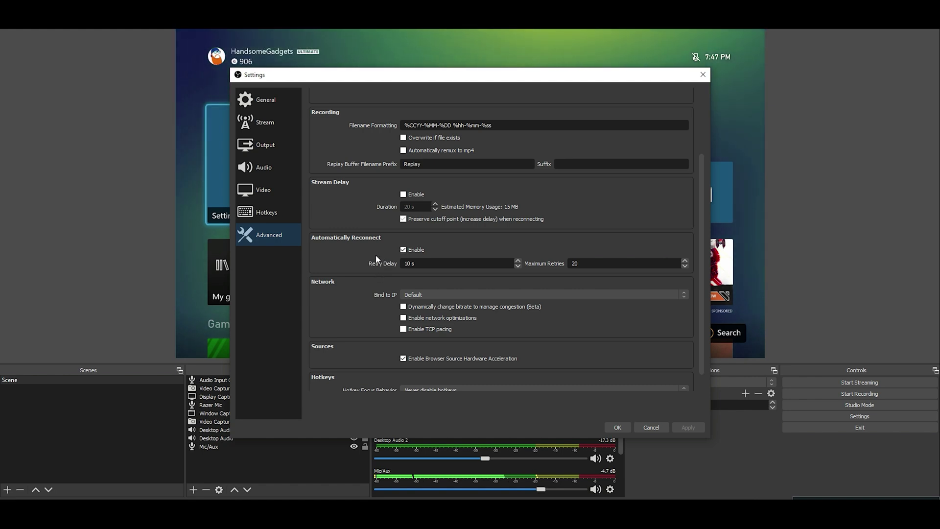
scroll(374, 281, "down", 2)
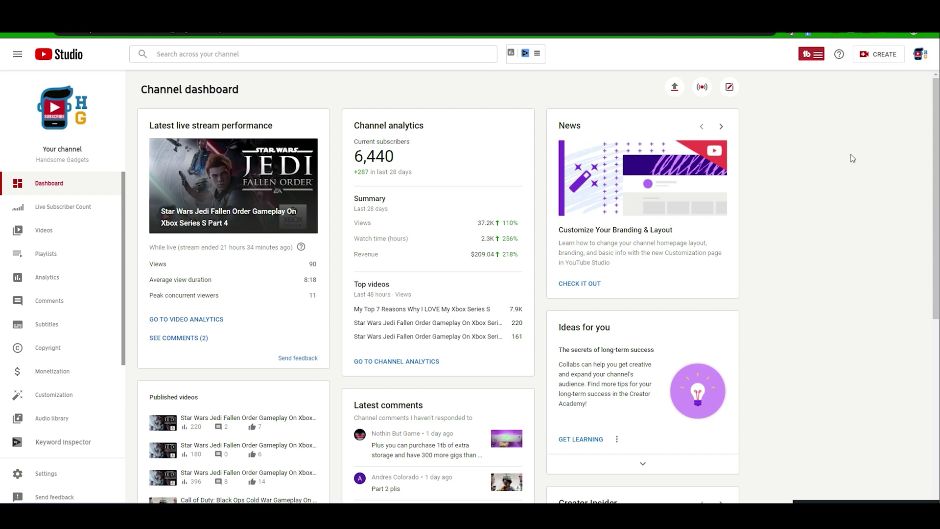
- Switch to YouTube Studio and open the live streaming page from the channel dashboard
left_click(879, 60)
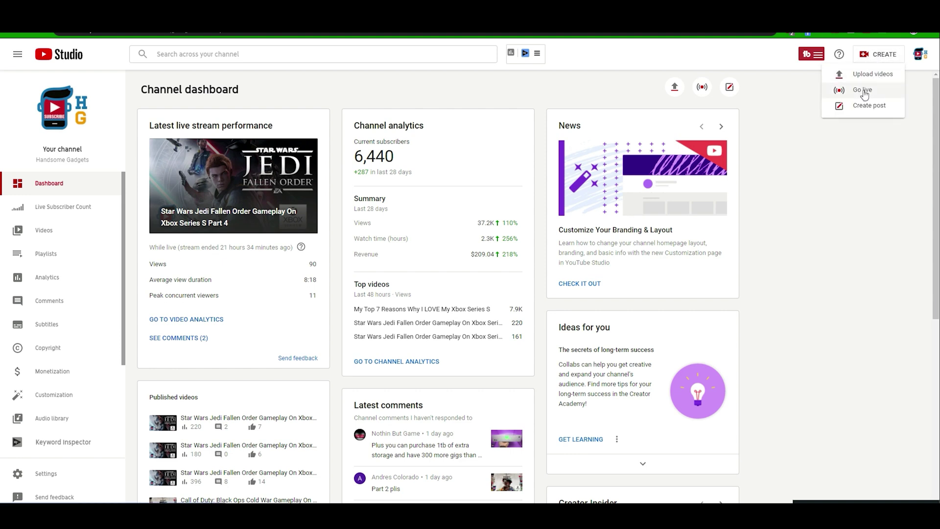
left_click(879, 163)
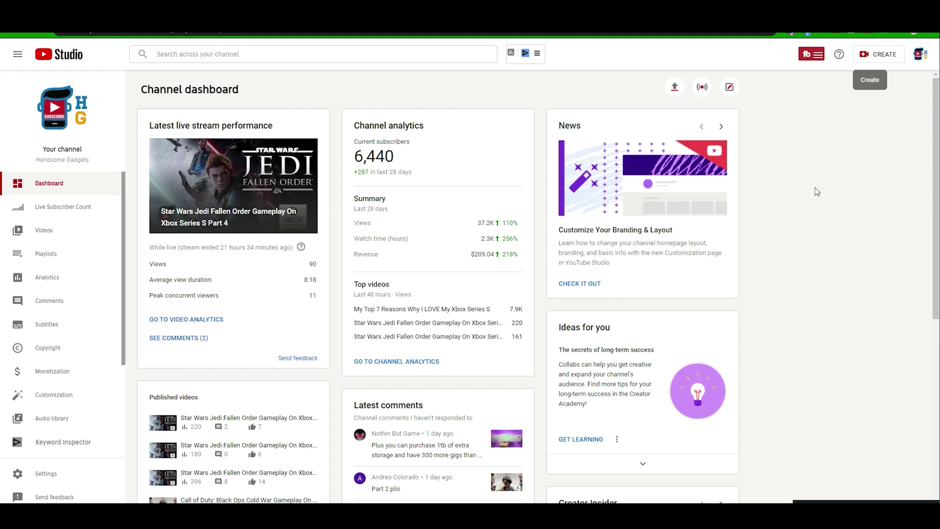
left_click(702, 89)
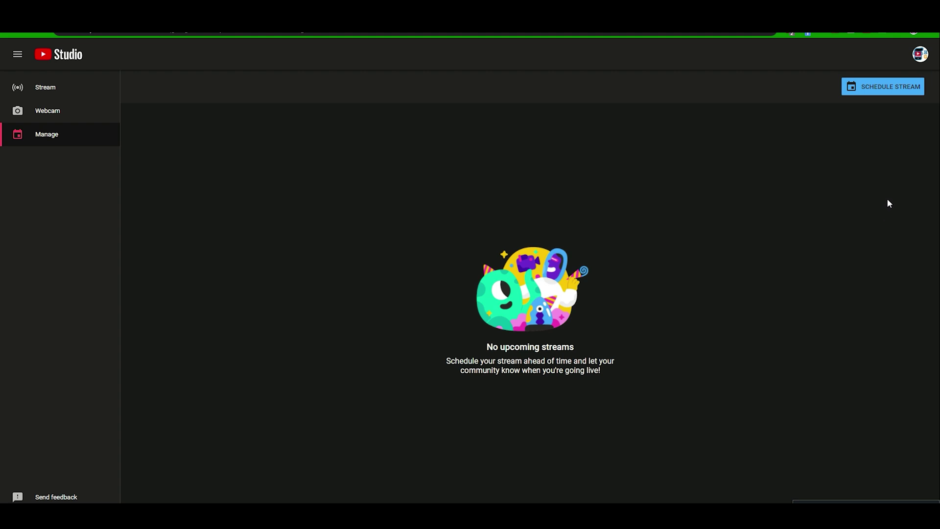
- Schedule a new stream reusing the settings of the Star Wars Jedi Fallen Order stream from November 30, 2020
left_click(895, 88)
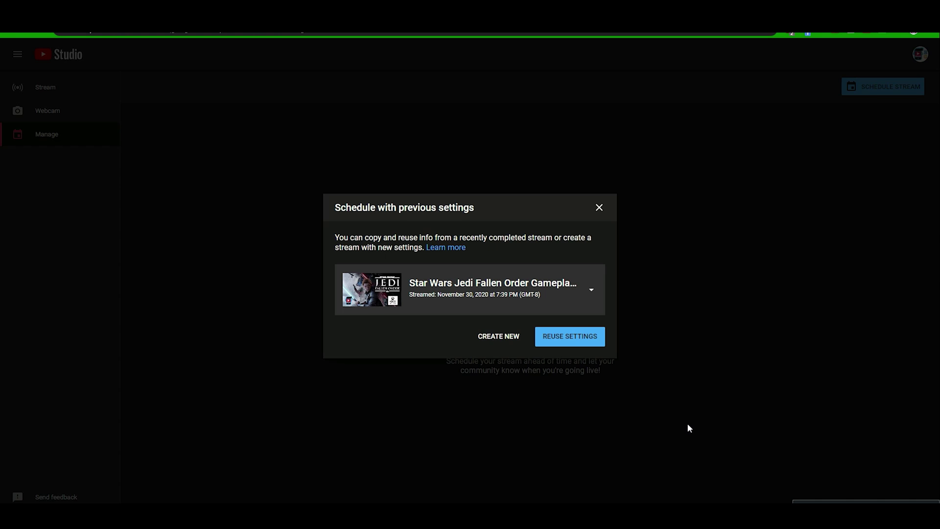
left_click(594, 301)
left_click_drag(600, 300, 602, 280)
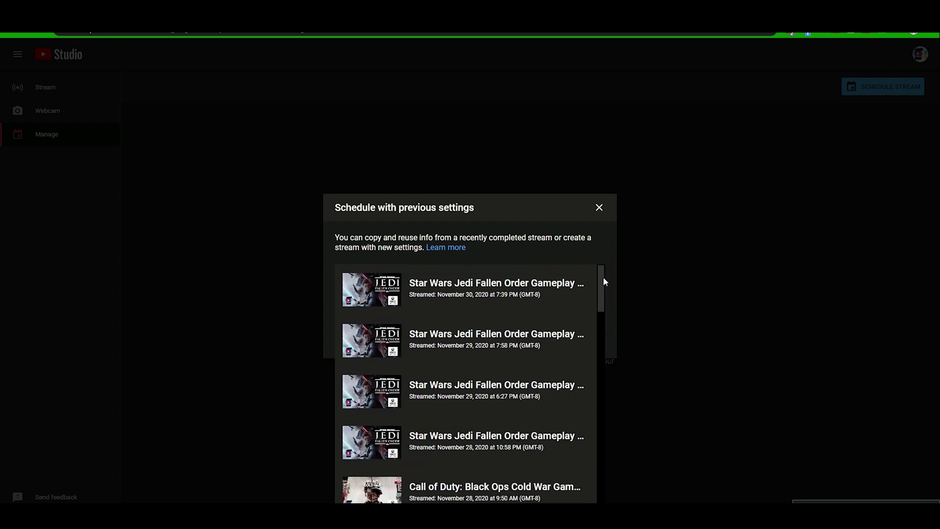
left_click(478, 295)
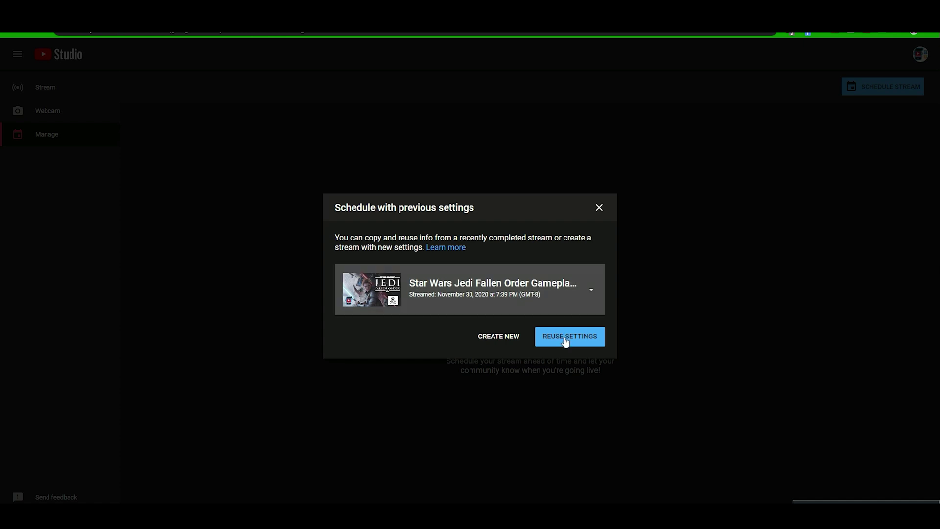
left_click(566, 341)
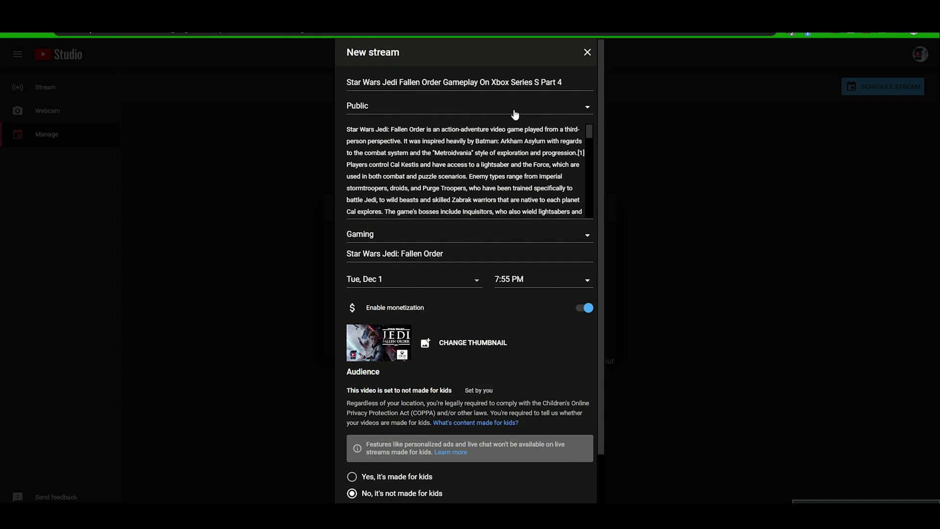
- Set the new stream's visibility to Private and review its description through to the closing hashtags
left_click(556, 109)
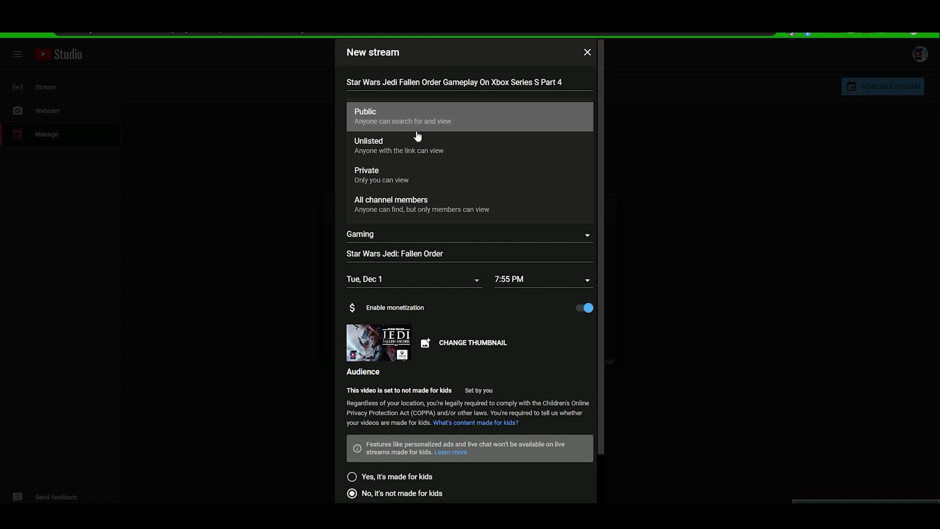
left_click(421, 179)
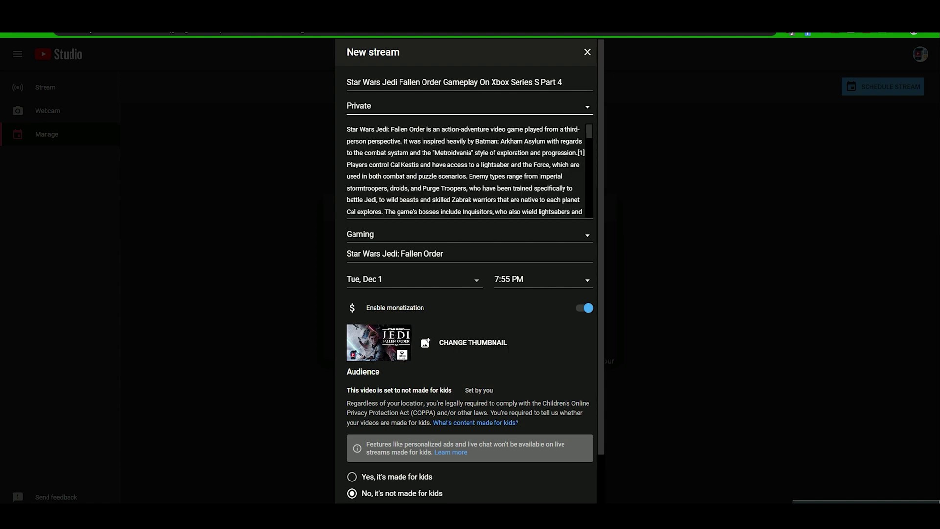
left_click(587, 130)
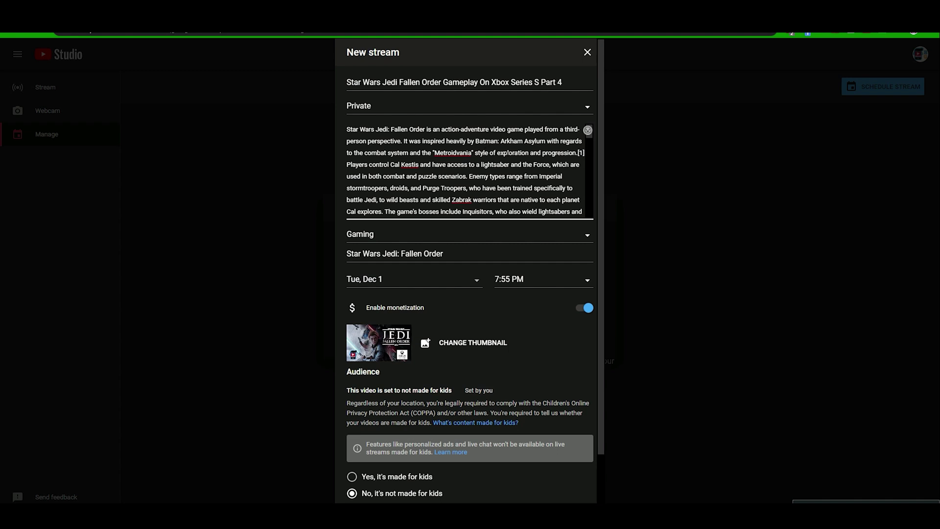
scroll(460, 152, "down", 10)
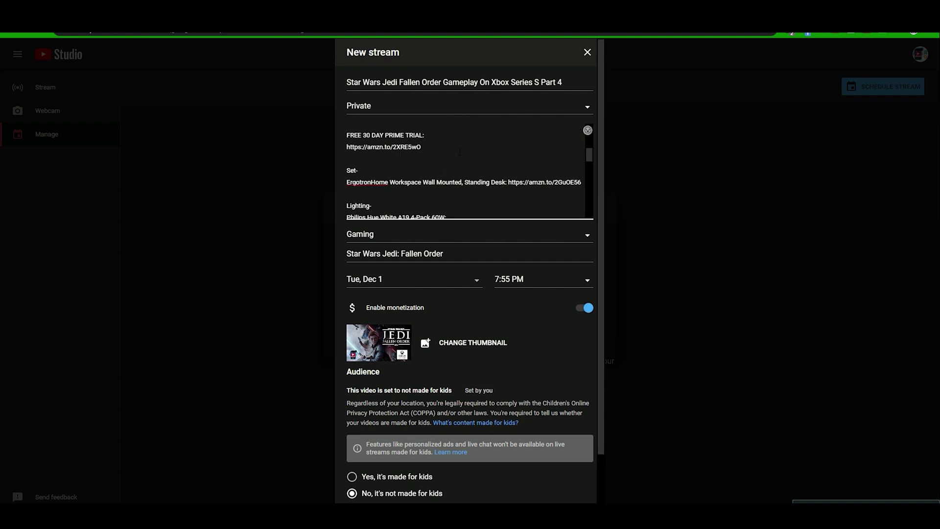
scroll(454, 149, "down", 3)
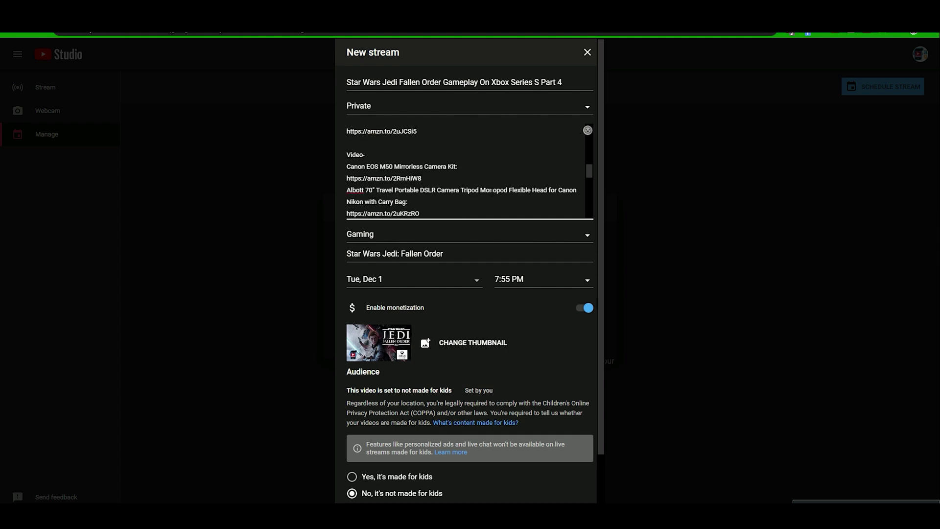
scroll(510, 198, "down", 5)
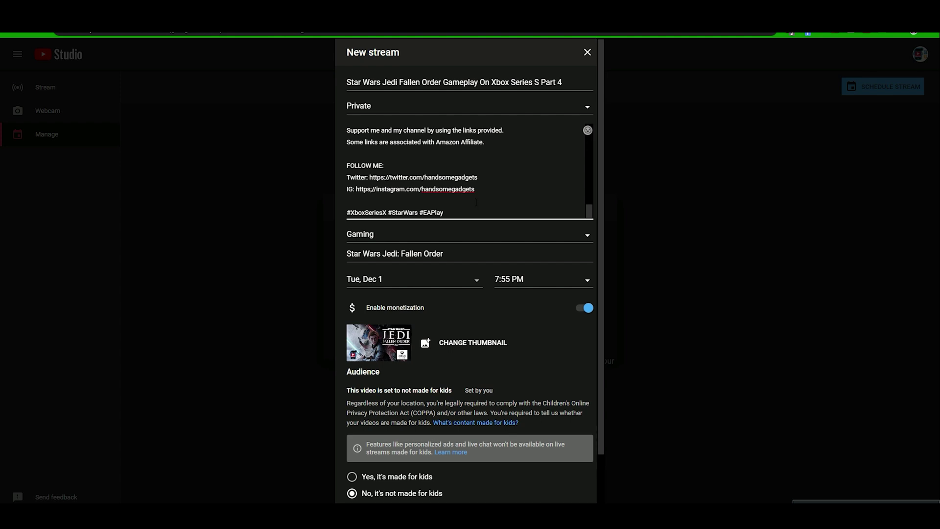
- Choose Gaming as the stream's category and check the game title entry
left_click(582, 241)
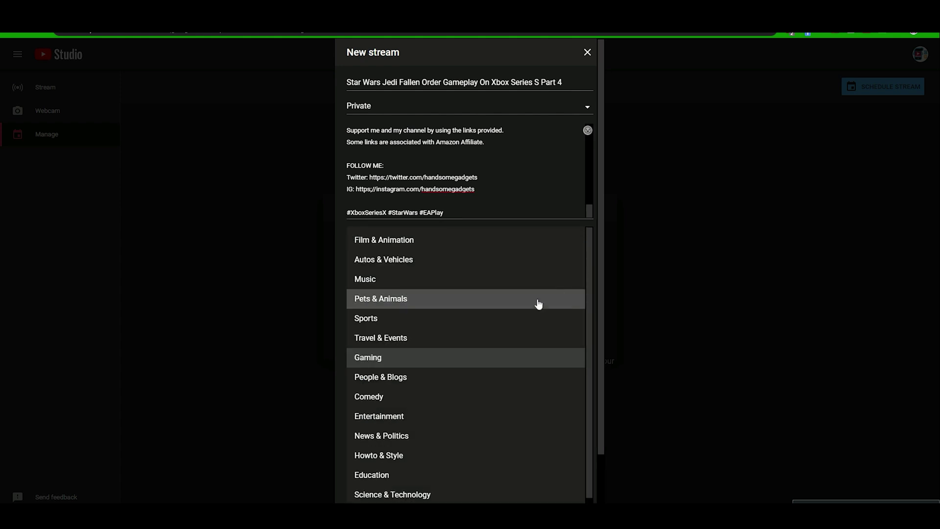
left_click(476, 363)
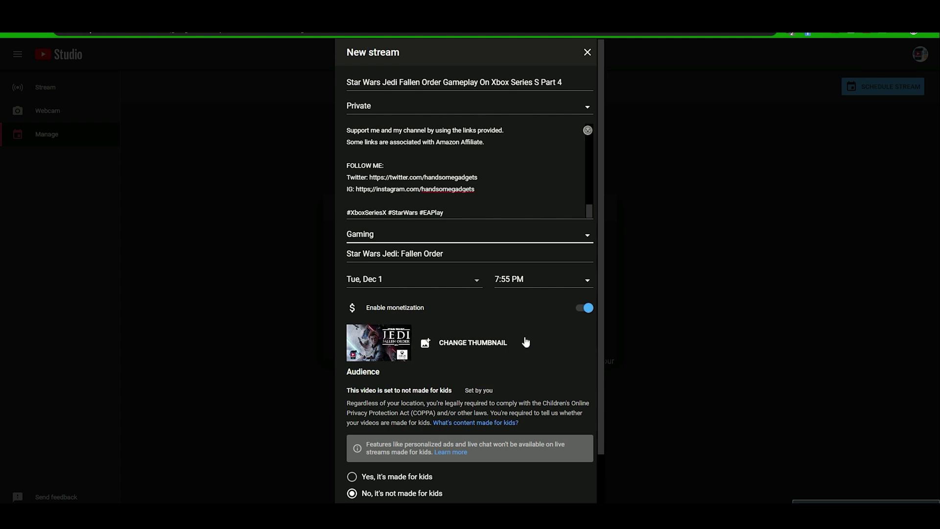
left_click(467, 252)
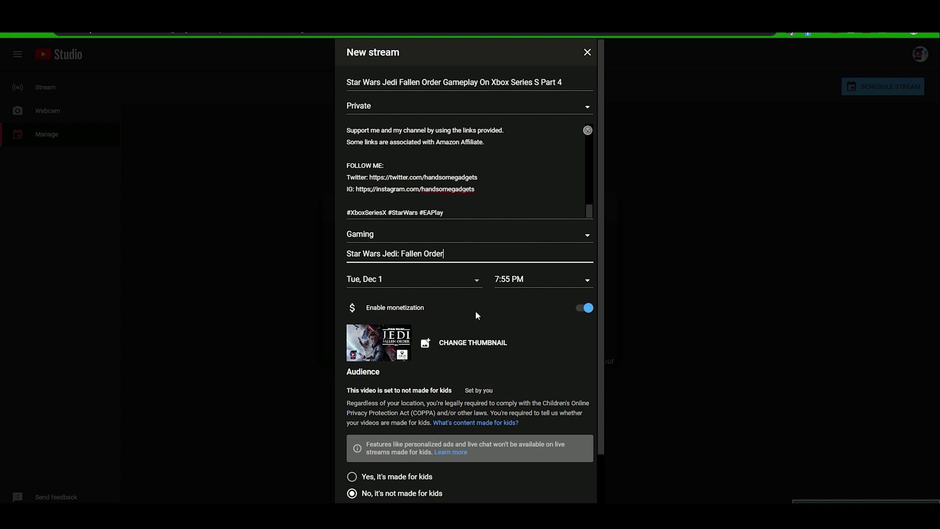
- Check the new stream's thumbnail and audience settings, and expand the advanced age restriction options
scroll(605, 320, "down", 1)
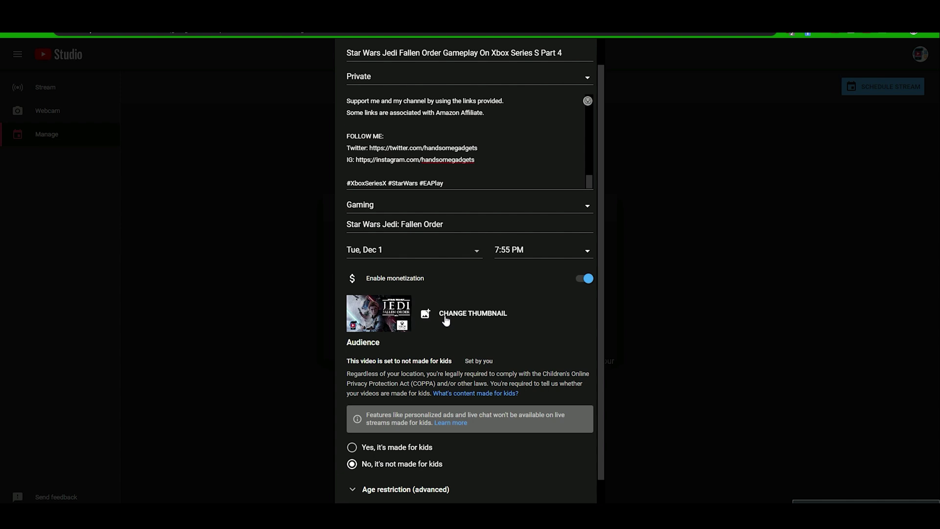
scroll(515, 432, "down", 1)
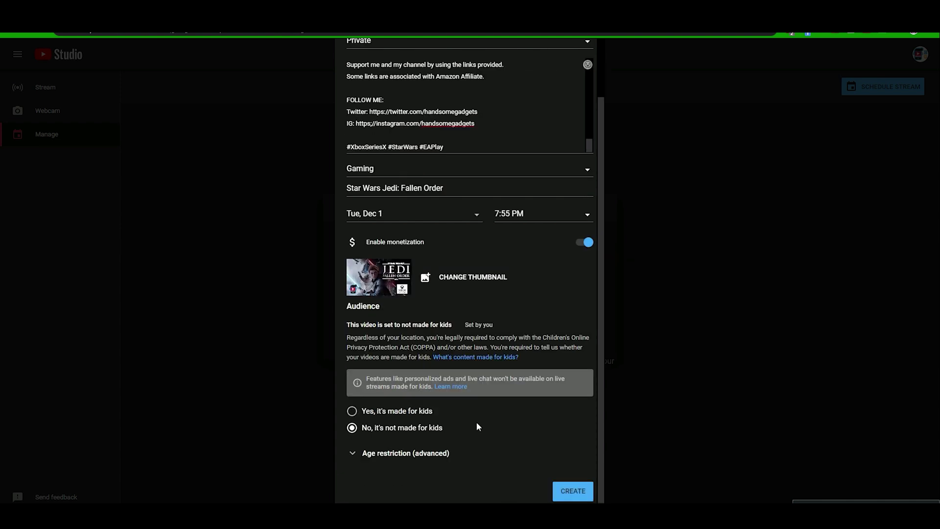
left_click(446, 453)
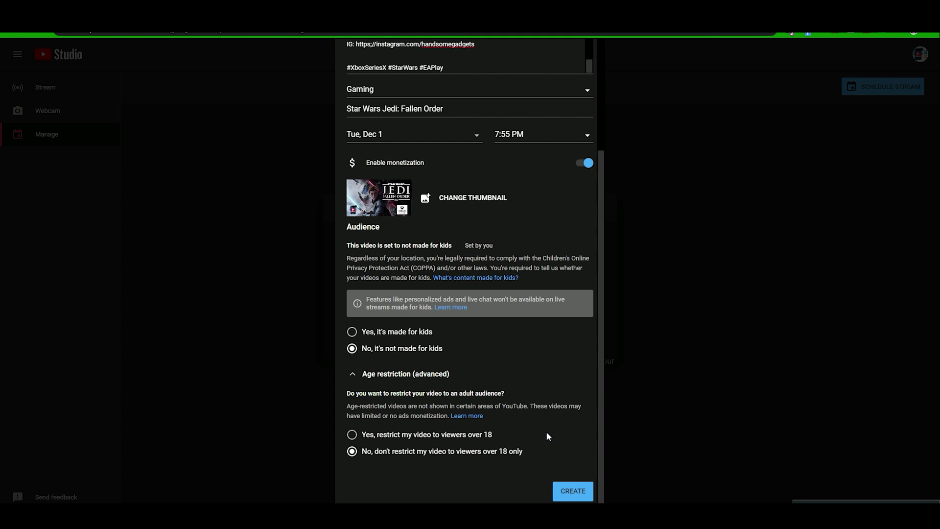
- Recheck the new stream's details from title to age restriction and create the scheduled stream
left_click_drag(602, 424, 598, 245)
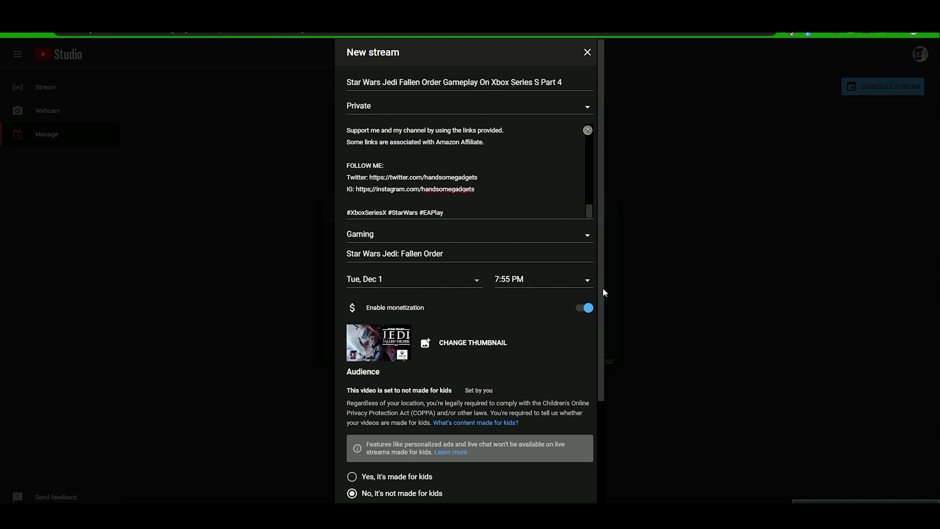
scroll(590, 415, "down", 5)
left_click(574, 495)
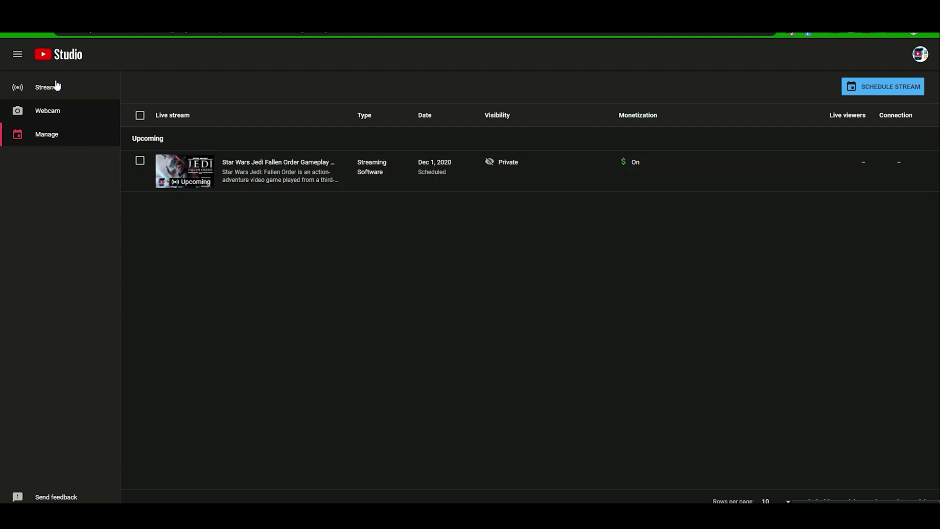
- Find the upcoming Star Wars Jedi Fallen Order stream among the channel's live videos and open its live control room
left_click(58, 55)
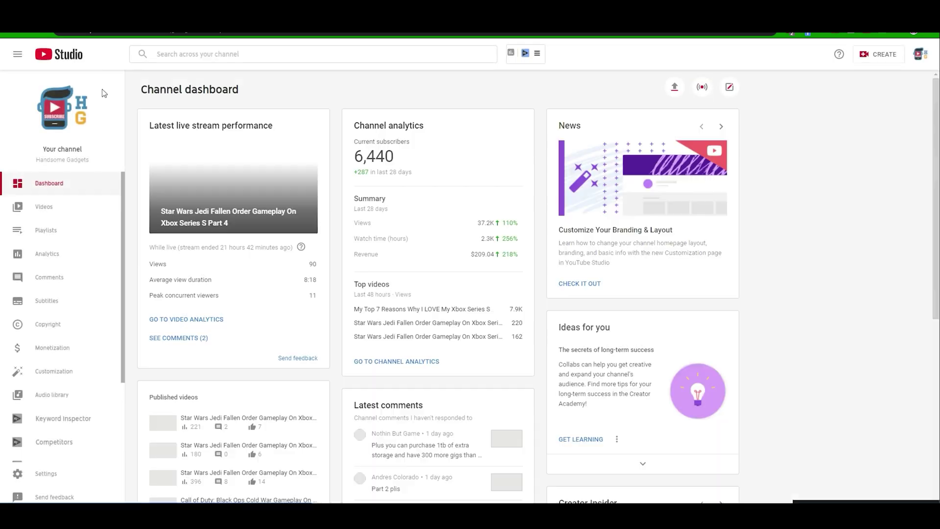
left_click(58, 211)
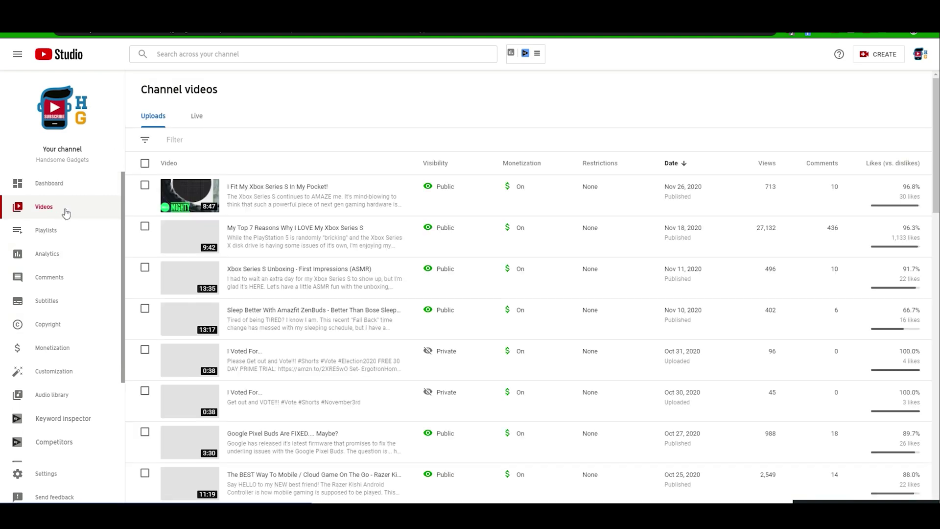
left_click(196, 116)
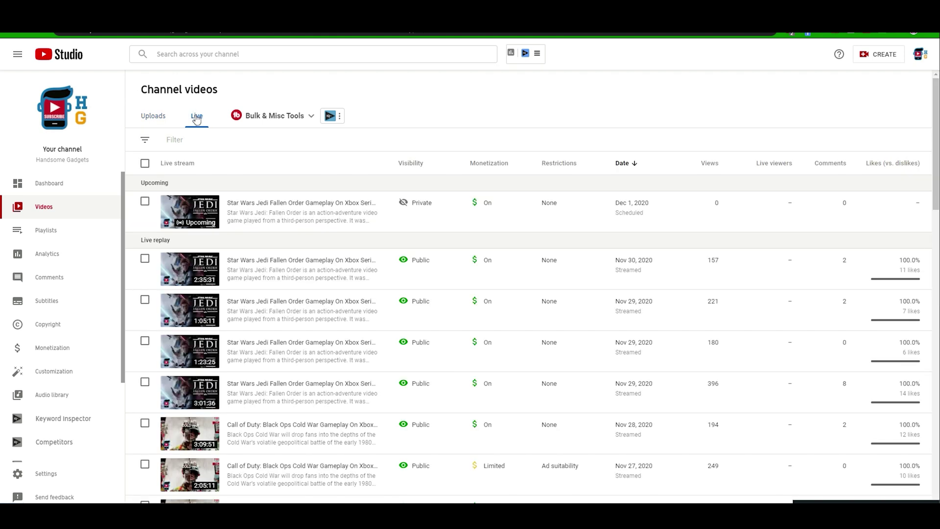
mouse_move(277, 215)
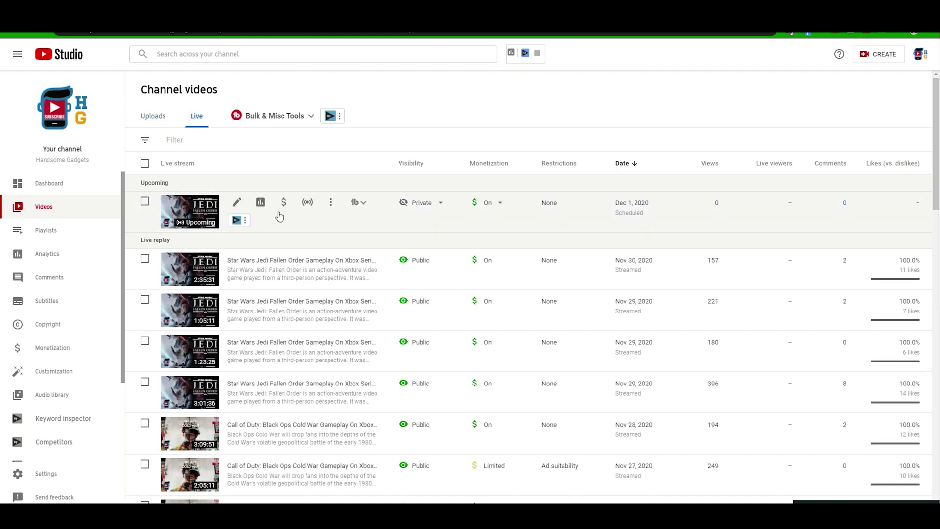
left_click(307, 203)
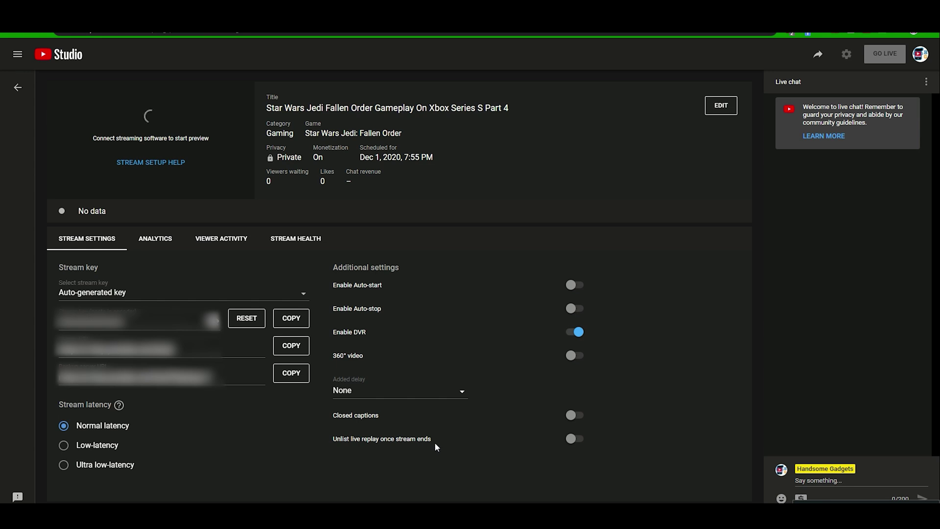
- Review the stream's analytics, viewer activity and stream health, and check the live chat message field
key("Right")
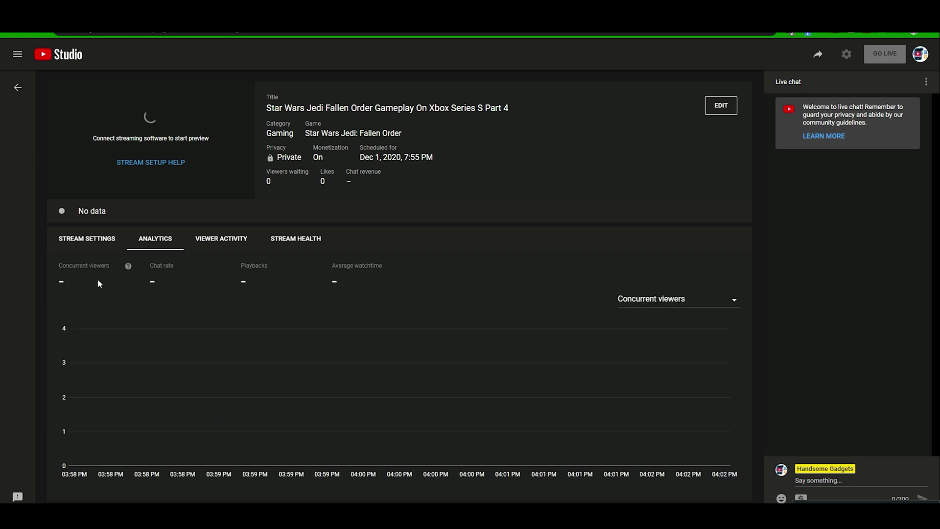
mouse_move(174, 278)
key("Right")
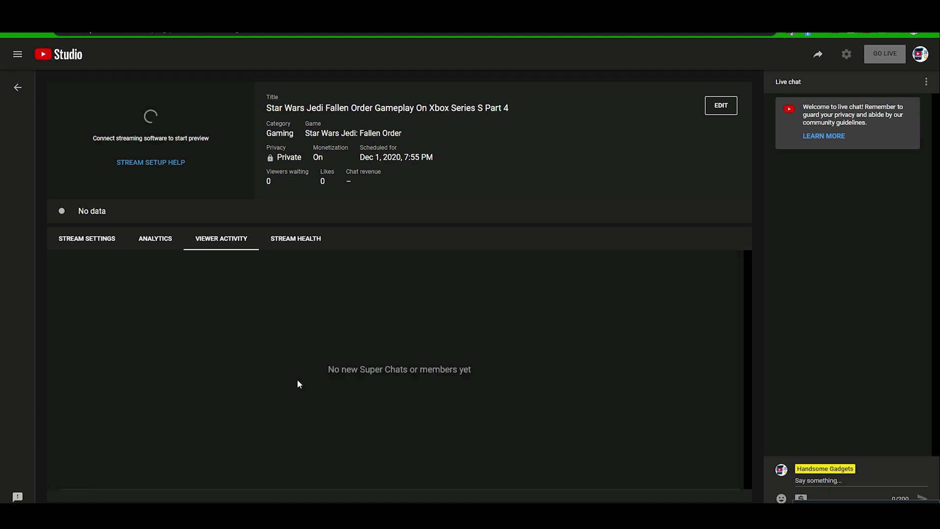
left_click(296, 239)
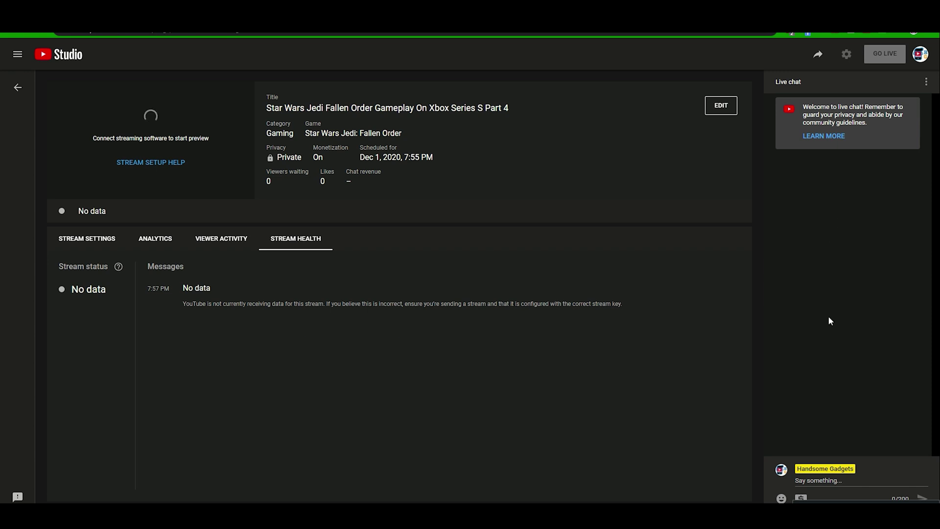
left_click(818, 481)
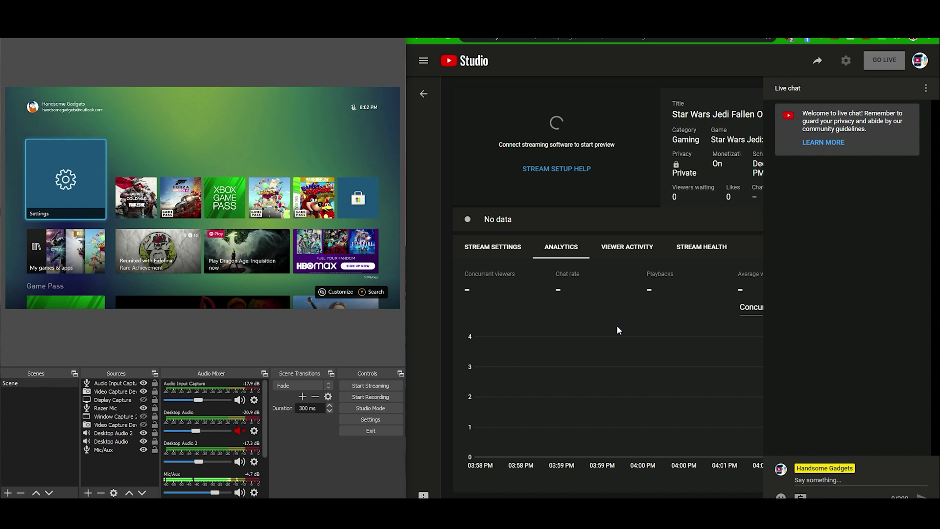
- Start streaming from OBS to YouTube Studio and dismiss the ready-to-stream notice
left_click(364, 386)
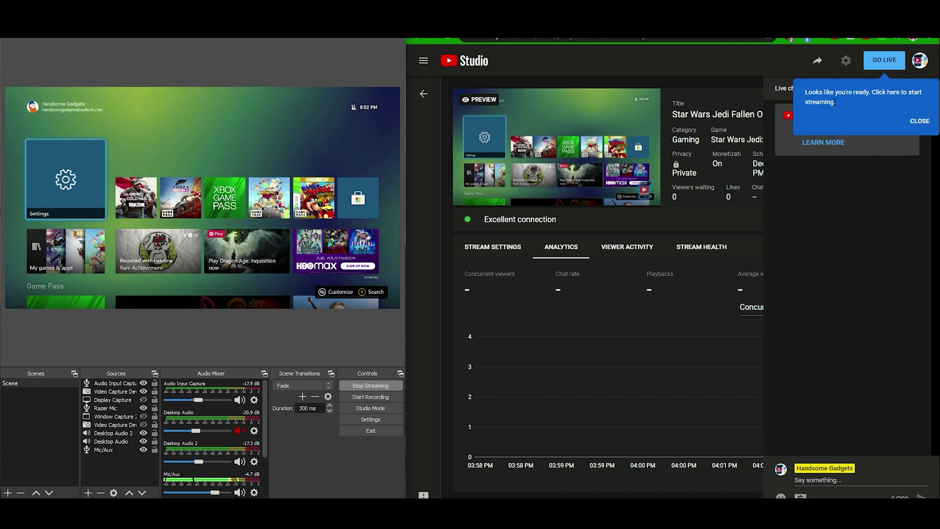
left_click(920, 121)
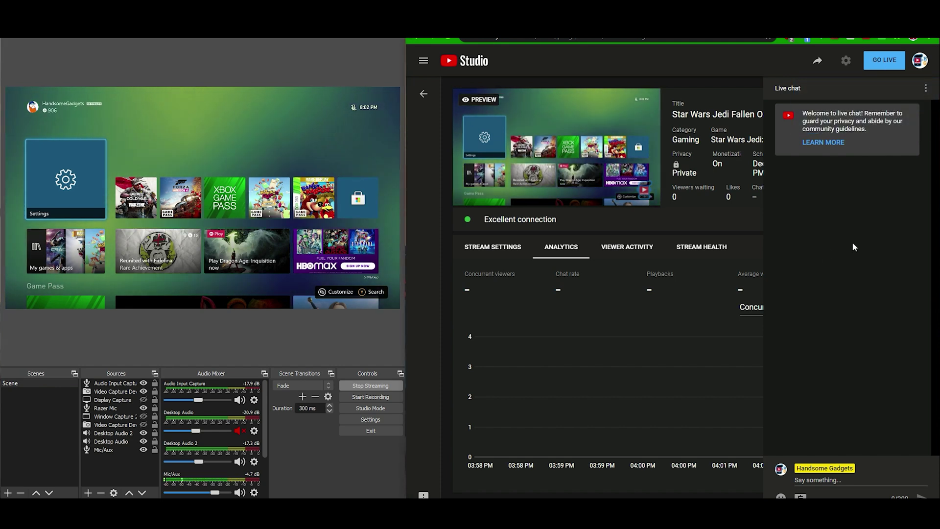